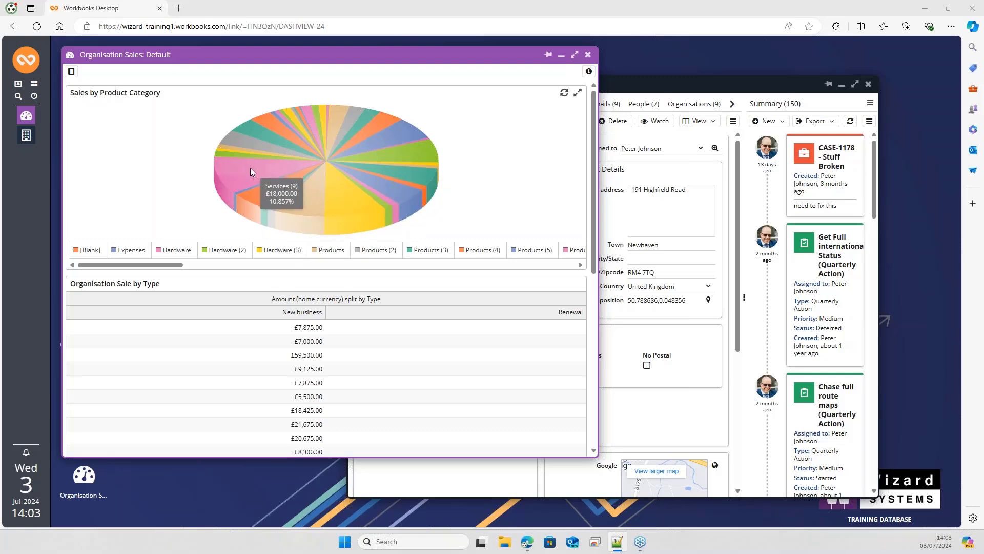
# Drill into the £7,875.00 New business amount by customer and type, and close the resulting opportunity details
pyautogui.scroll(-2, 411, 191)
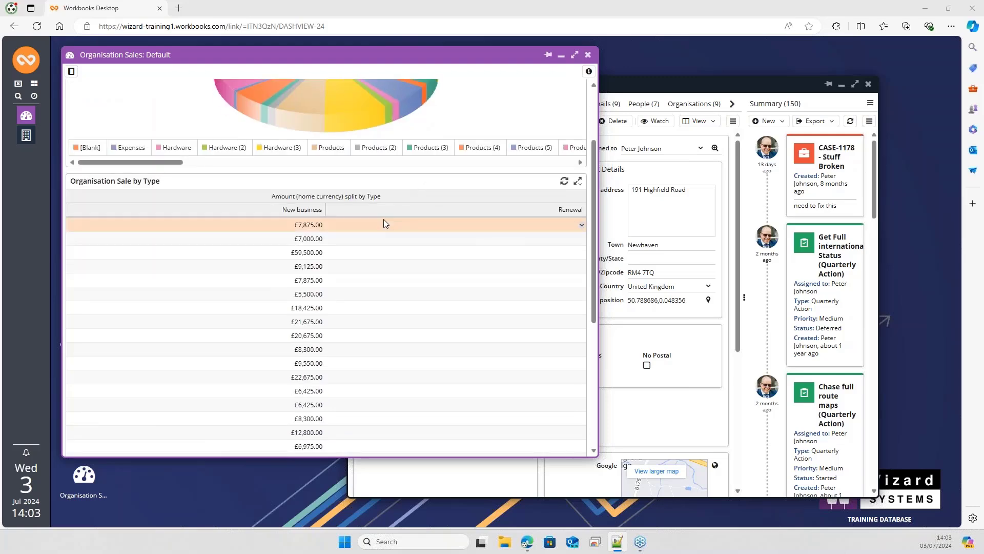
pyautogui.click(321, 226)
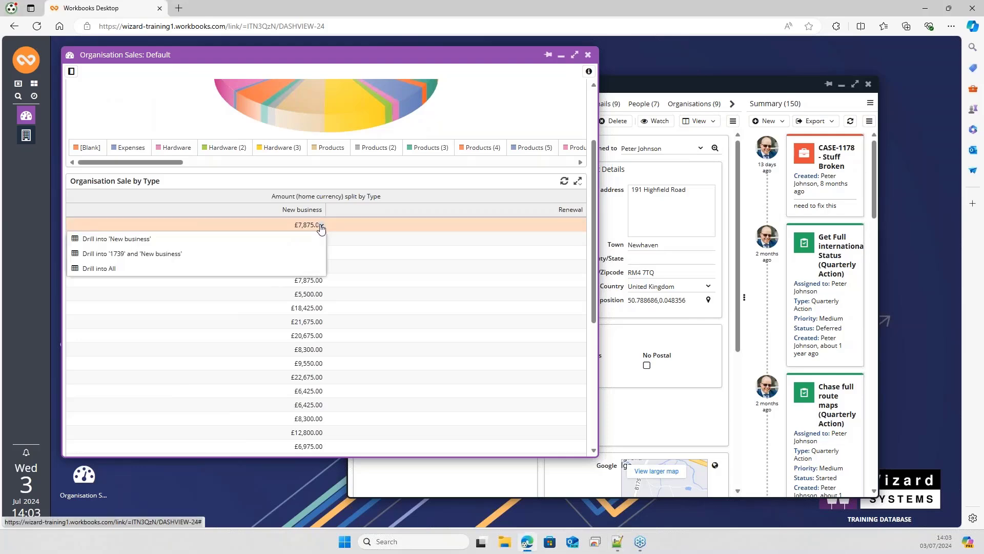
pyautogui.click(220, 256)
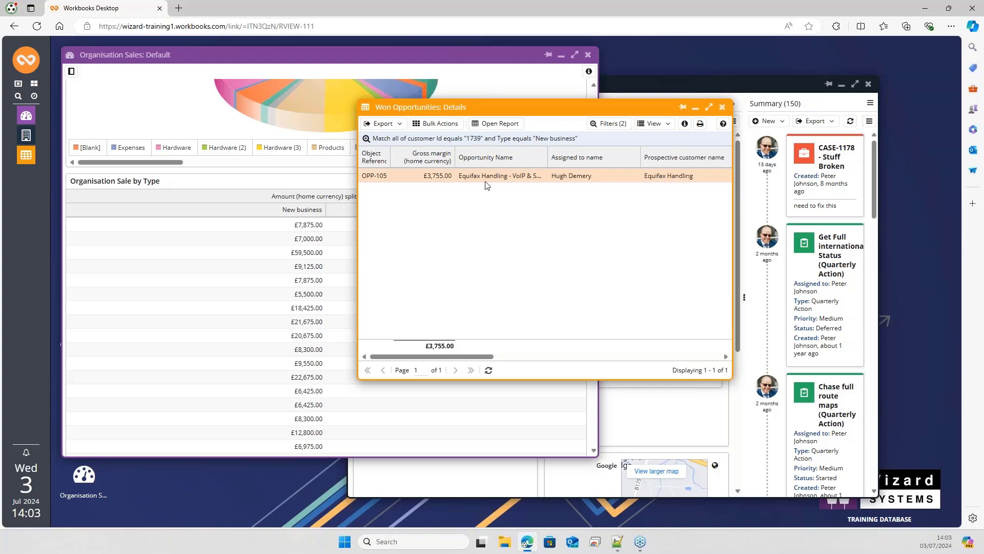
pyautogui.click(722, 107)
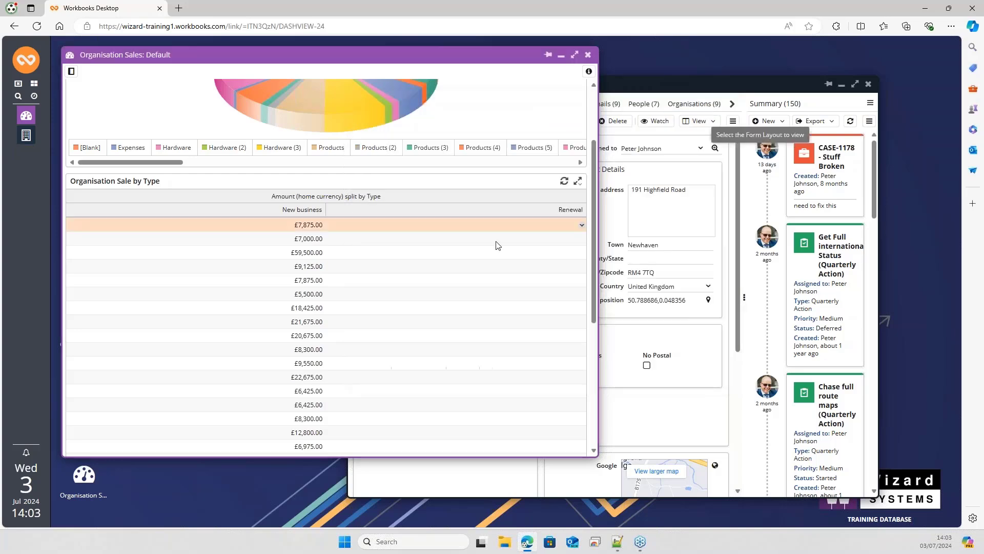
# Drill into the £59,500.00 New business amount by customer and type, and close the resulting opportunity details
pyautogui.click(321, 253)
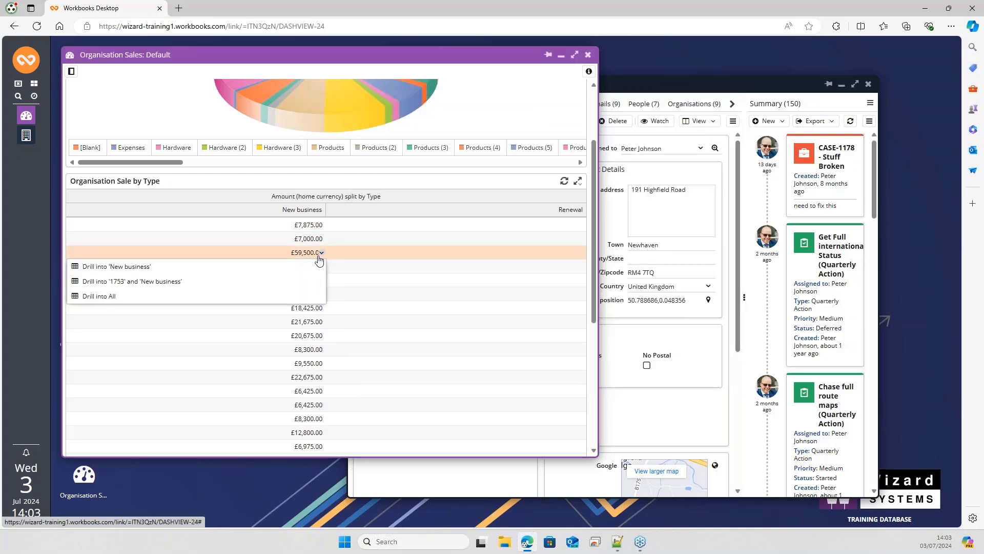
pyautogui.click(296, 287)
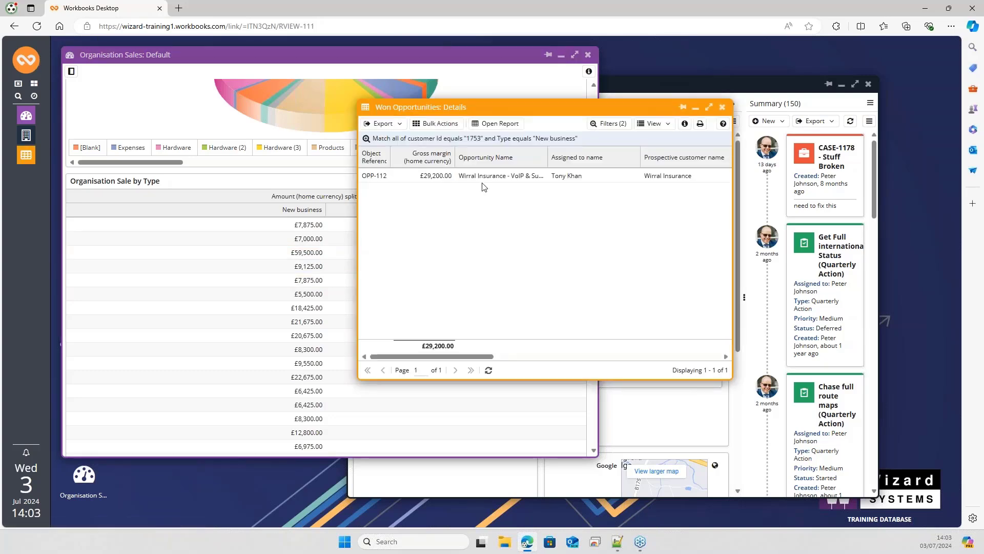
pyautogui.click(723, 107)
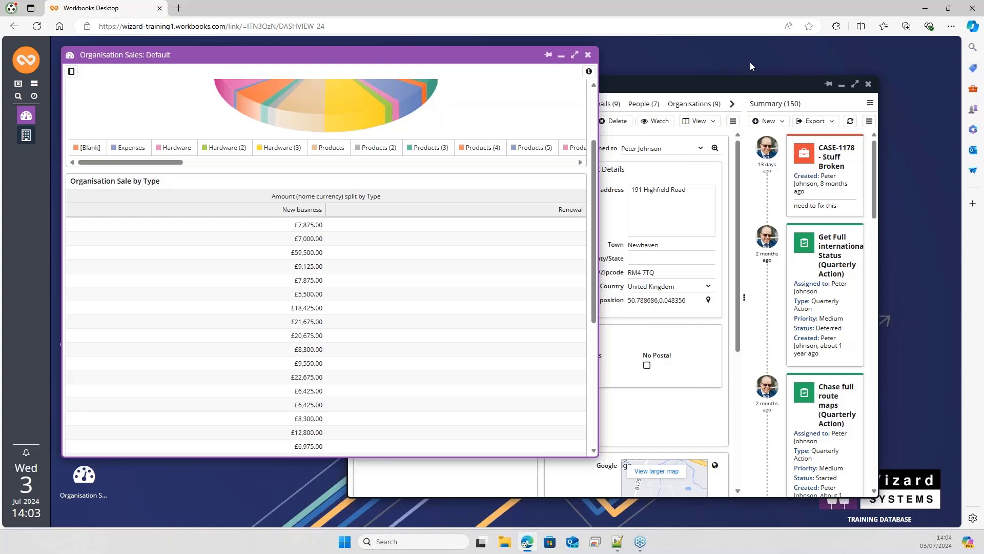
# Bring the Atlantic Computer Services record forward and show its Transactions
pyautogui.click(677, 84)
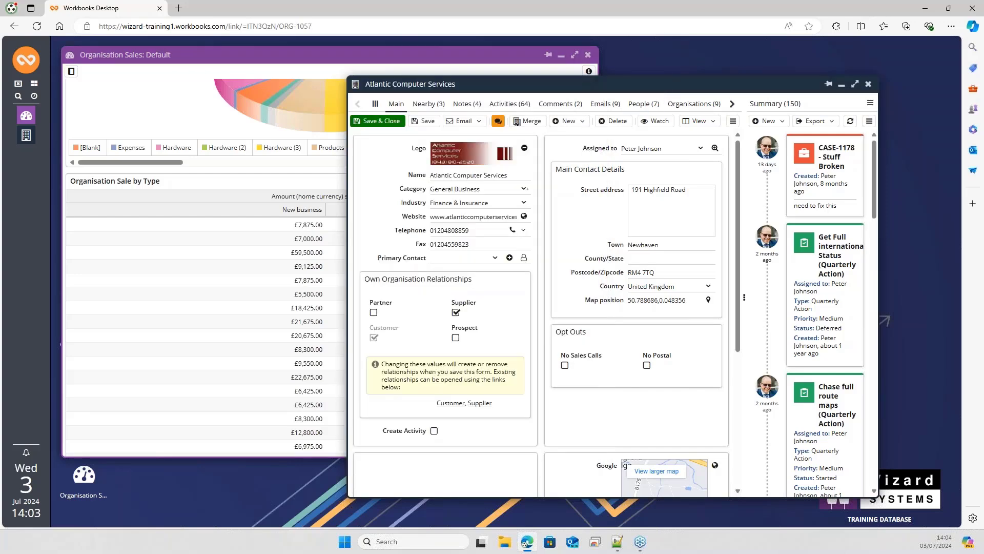
pyautogui.click(732, 103)
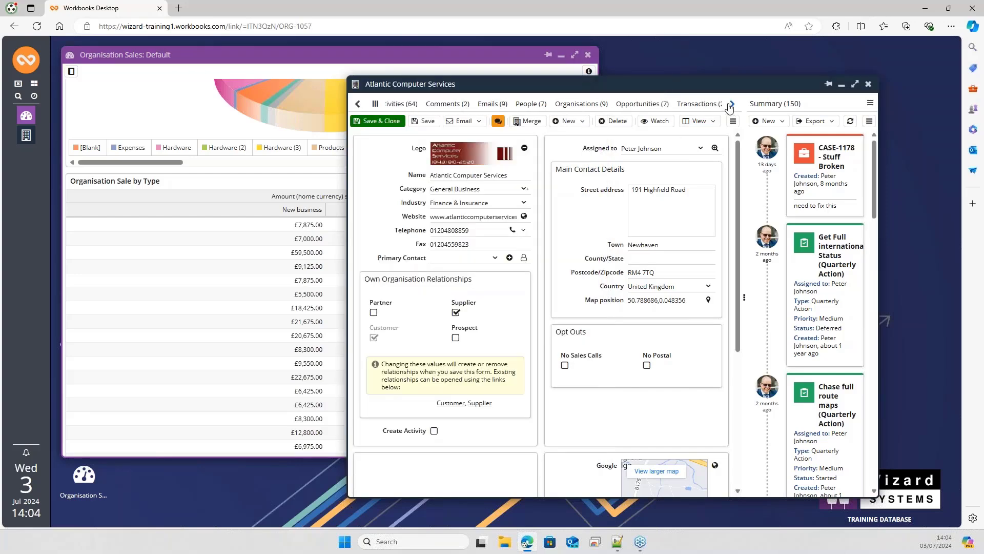
pyautogui.click(682, 104)
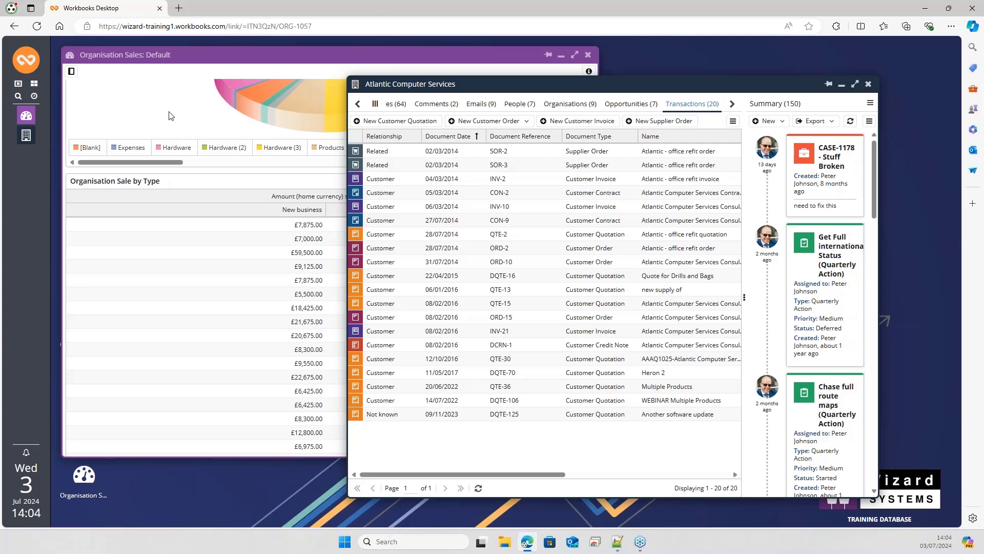
# Revisit the unfiltered Organisation Sales dashboard and compare it with the Organisation Sales view inside the Atlantic Computer Services record
pyautogui.click(174, 131)
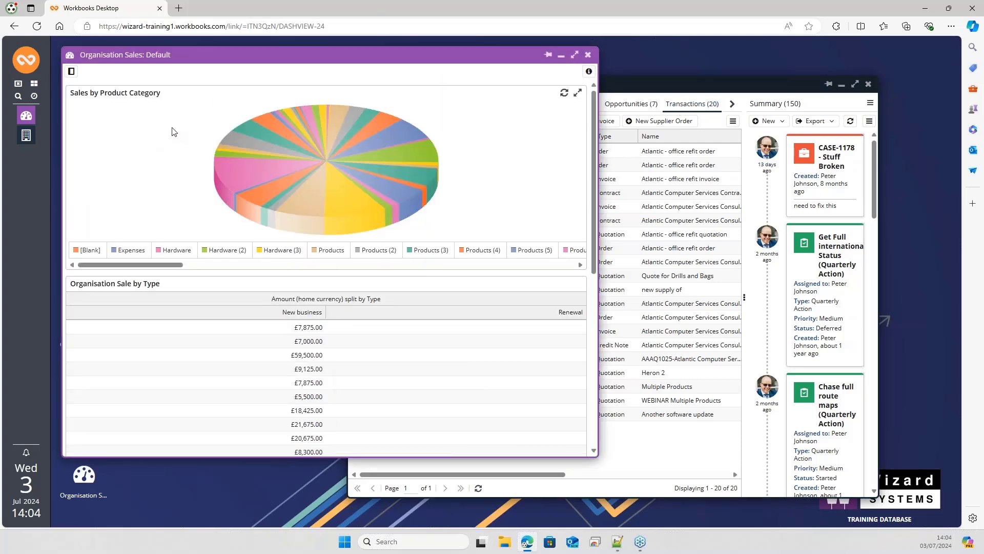
pyautogui.click(643, 84)
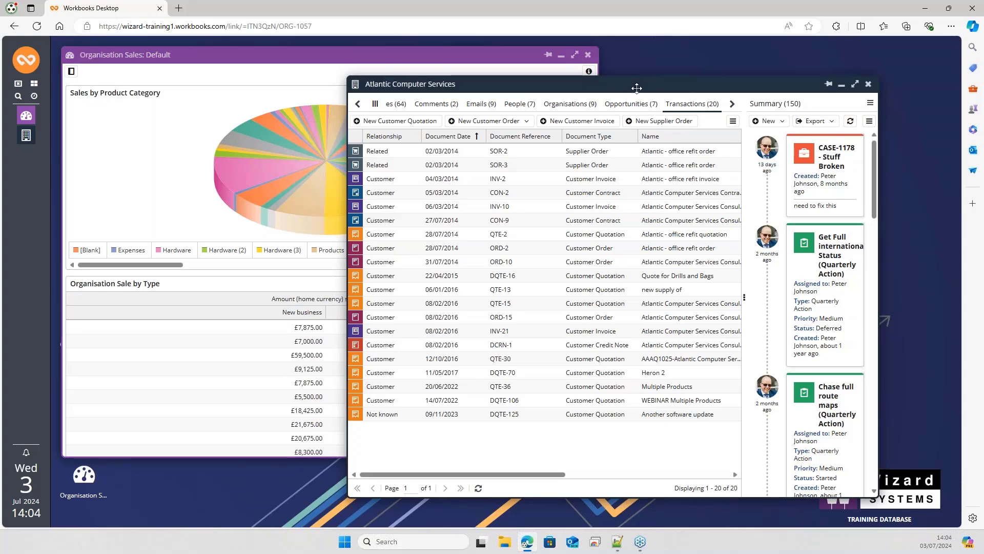
pyautogui.click(732, 104)
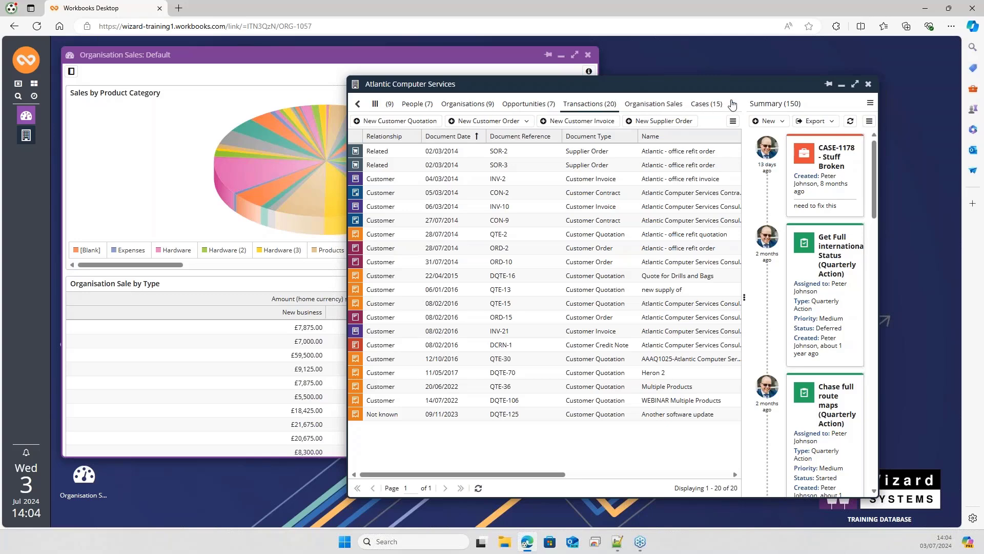
pyautogui.click(649, 104)
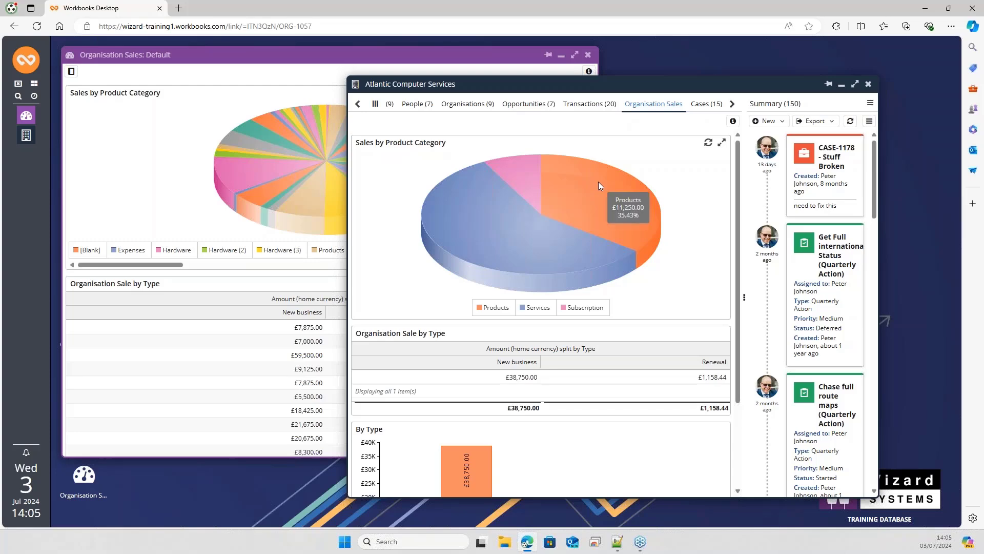
# Open the customisation settings for the Organisations record type from the Configuration area
pyautogui.click(35, 67)
pyautogui.click(101, 351)
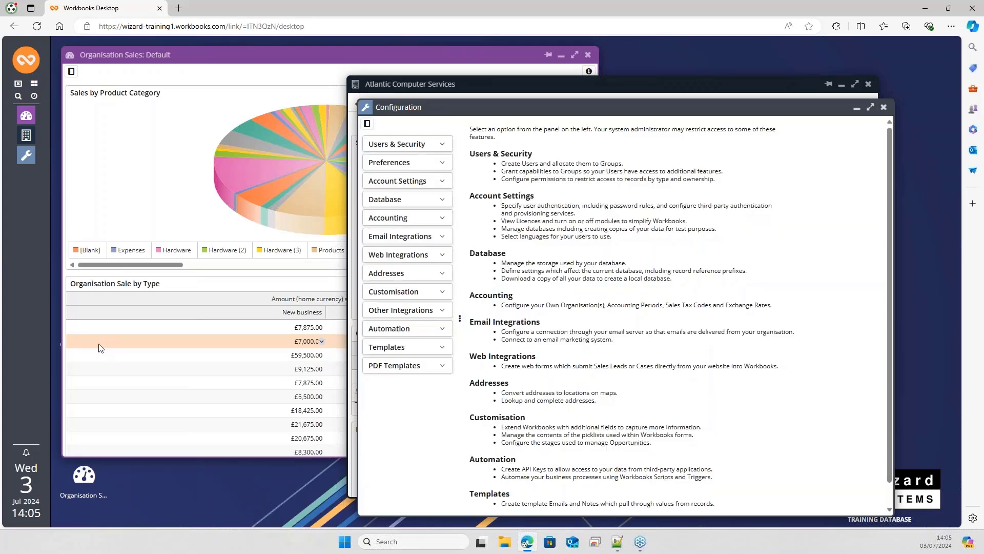
pyautogui.click(441, 293)
pyautogui.click(430, 319)
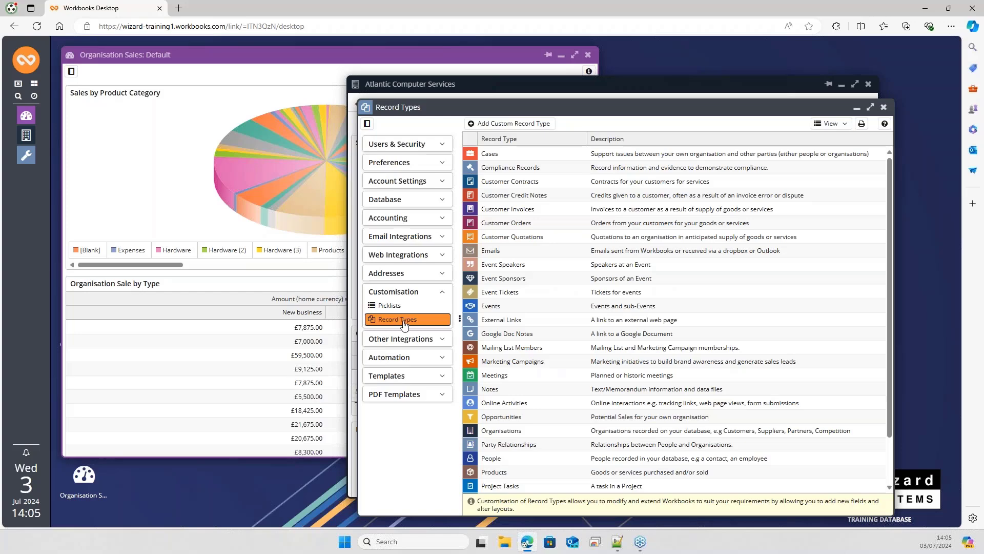
pyautogui.click(501, 431)
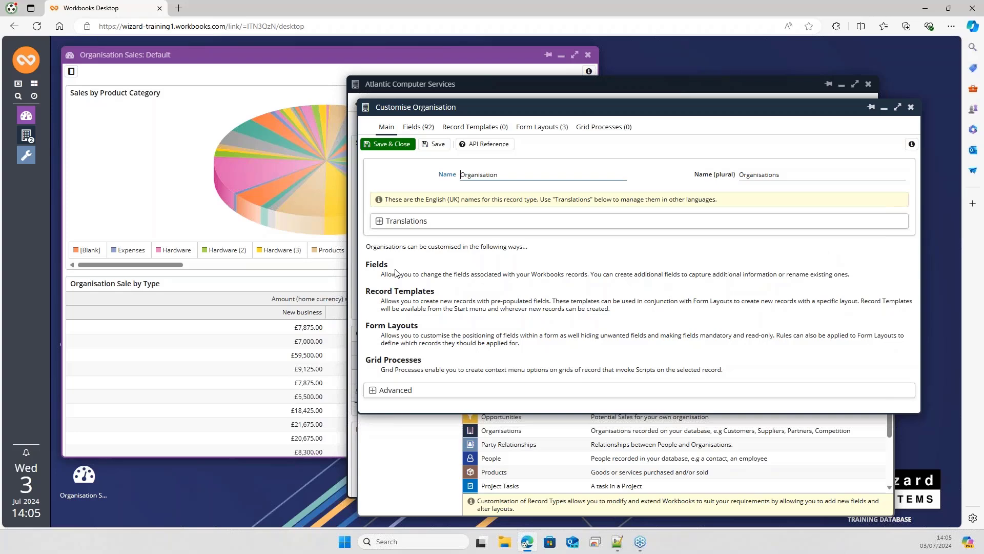
pyautogui.click(533, 132)
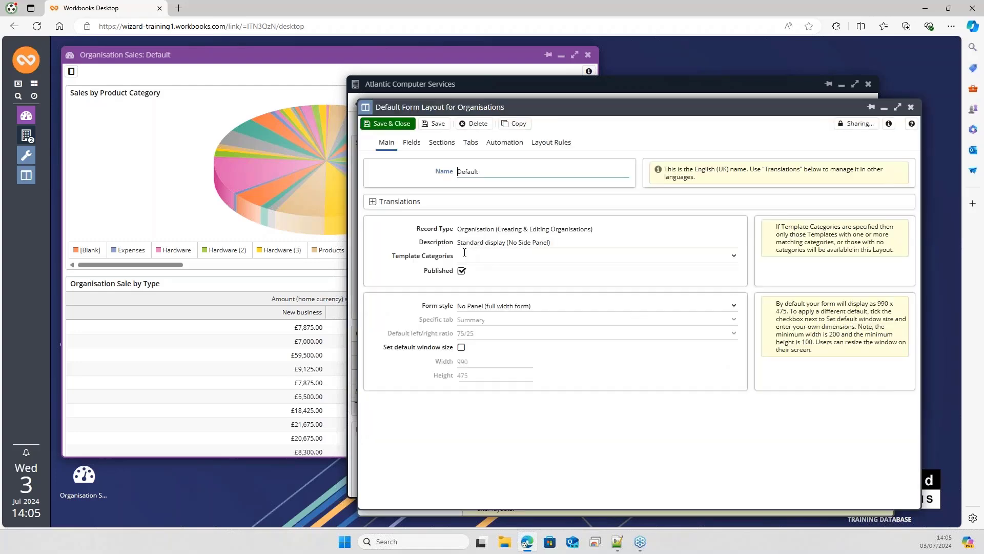
pyautogui.click(911, 106)
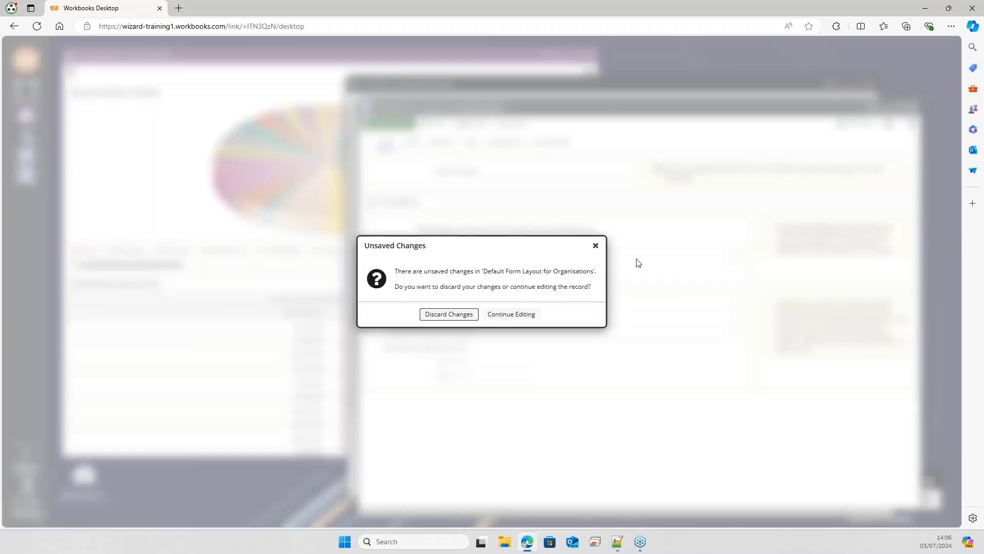
pyautogui.click(449, 315)
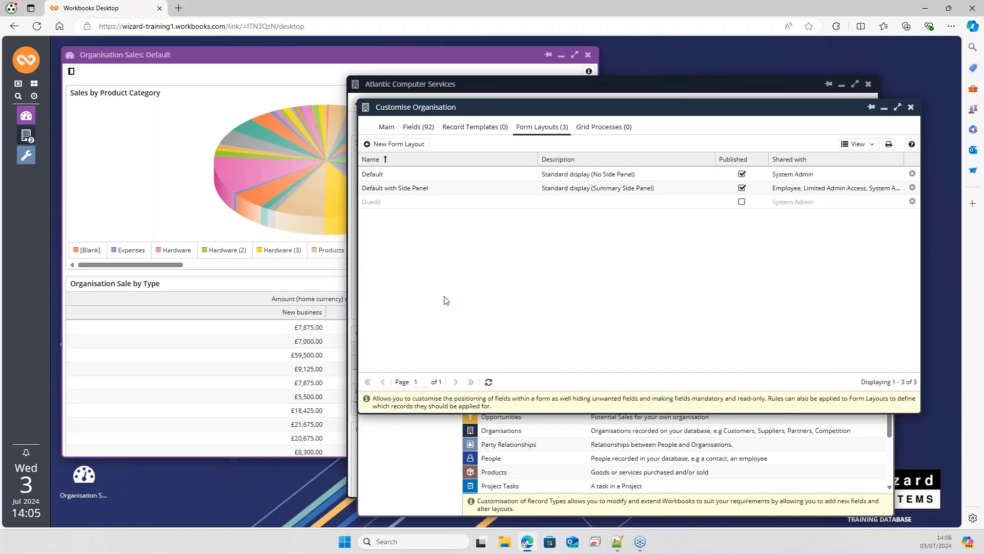
# List the Organisation fields and check the custom field types available, including Dashboard, without creating one
pyautogui.click(416, 127)
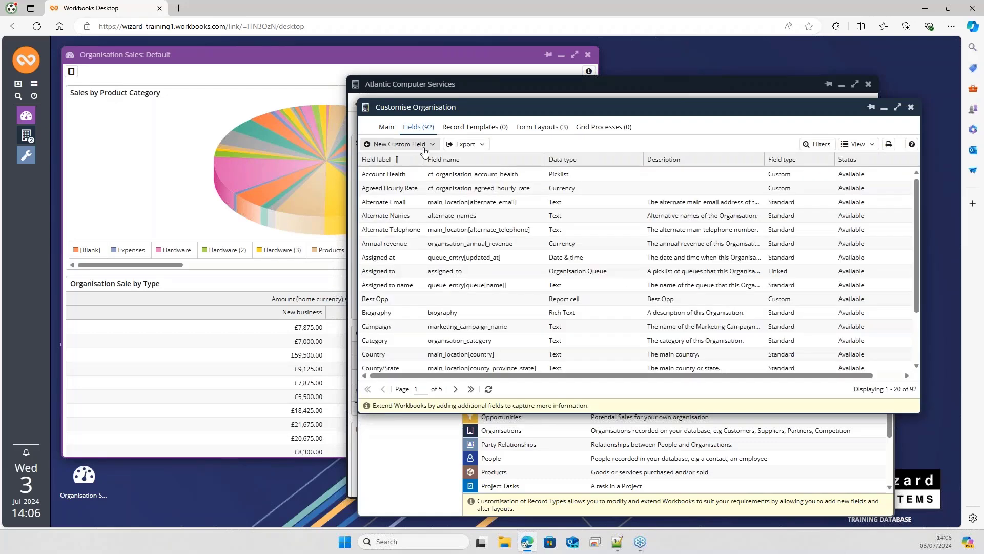
pyautogui.click(424, 146)
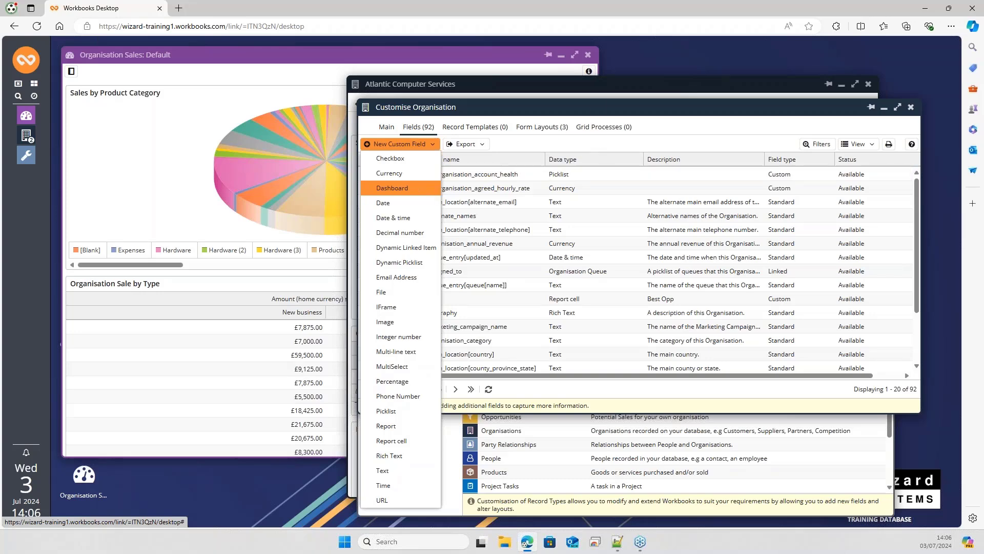
pyautogui.click(585, 114)
# Examine the Organisation Sales custom field's dashboard, view and constraint settings, and close the field and configuration windows
pyautogui.click(470, 389)
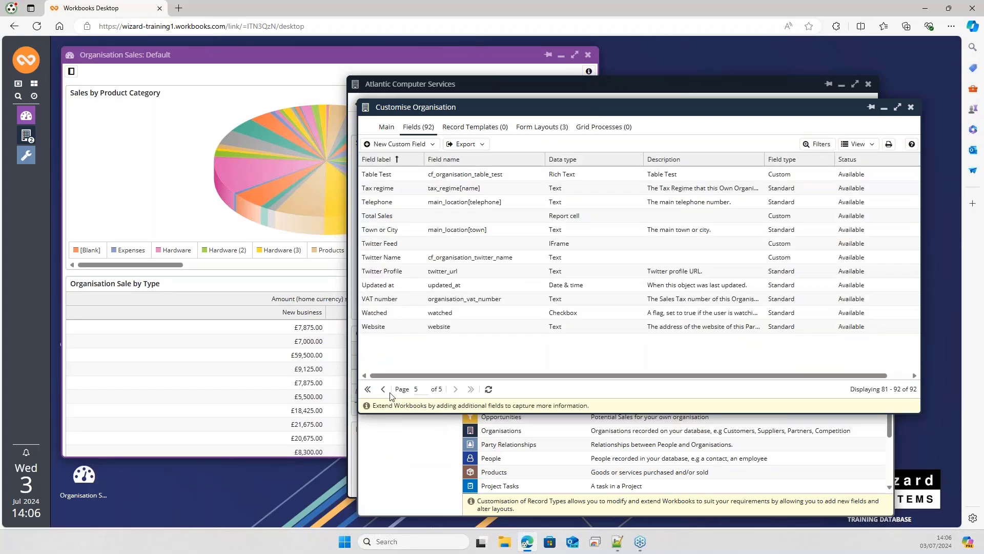
pyautogui.click(383, 389)
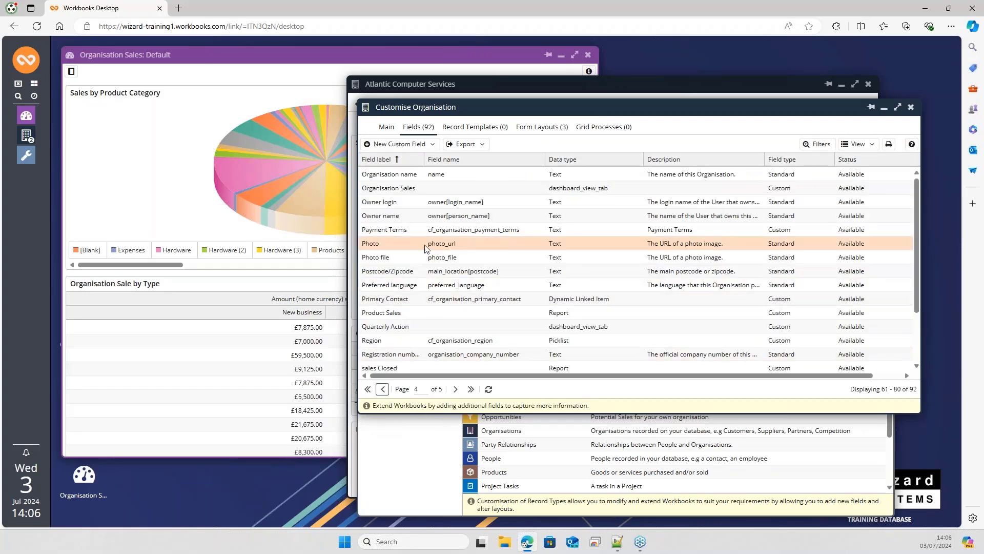
pyautogui.doubleClick(395, 188)
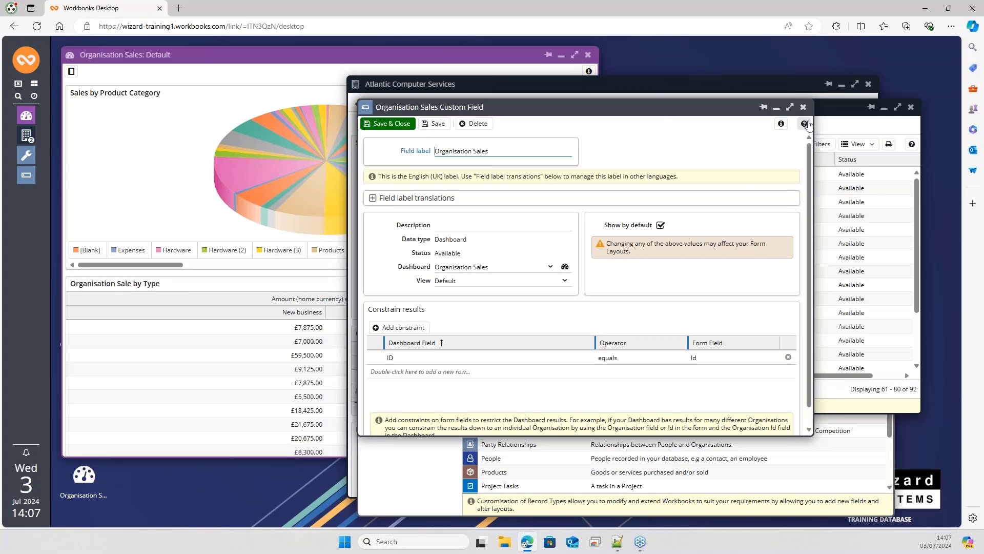
pyautogui.click(803, 107)
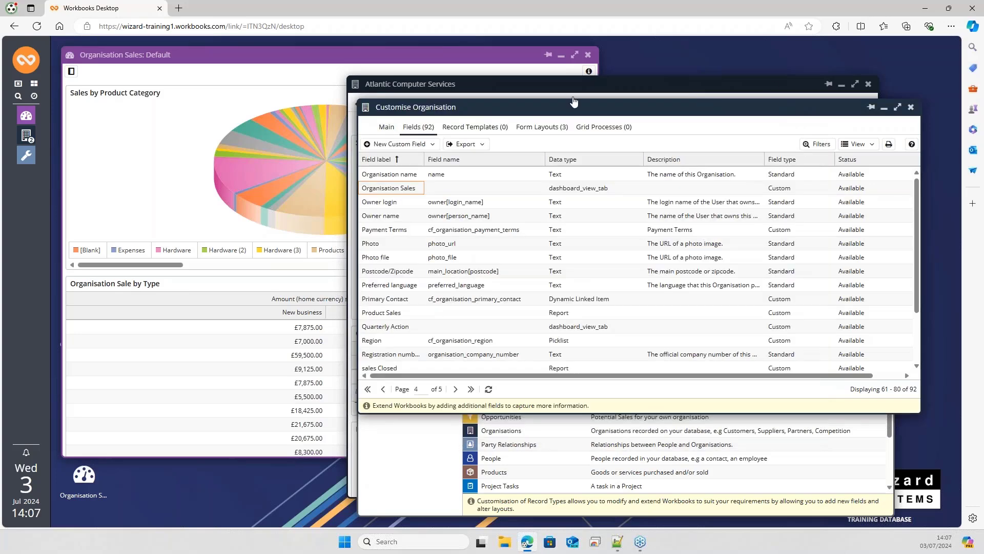
pyautogui.click(911, 107)
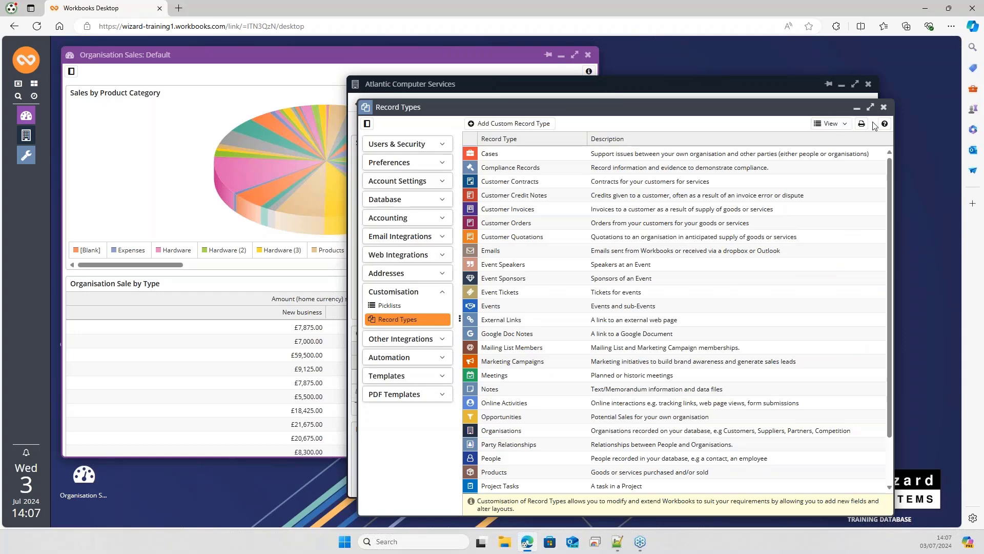
pyautogui.click(882, 107)
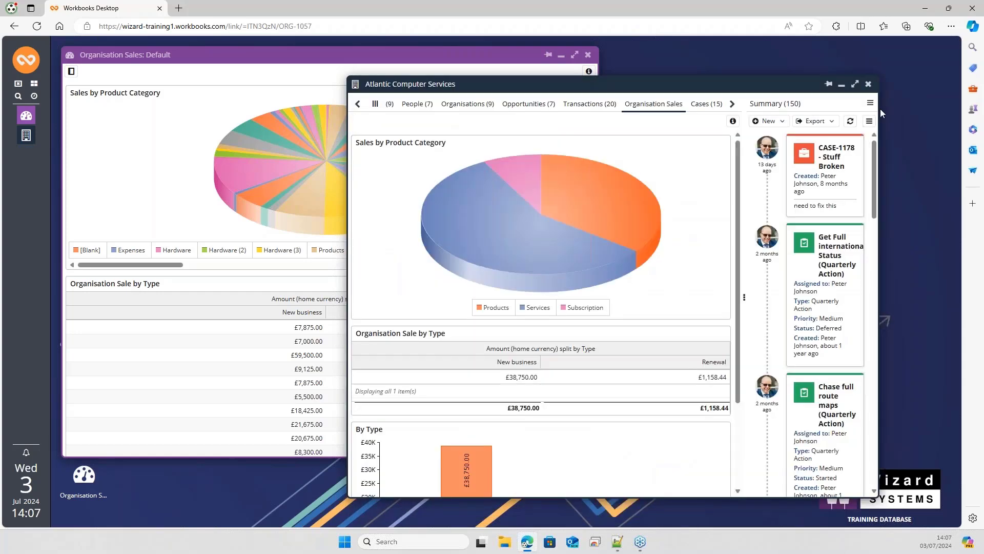
# Review the Organisation Sales charts and table in the Atlantic Computer Services record, down to the By Type chart
pyautogui.click(595, 104)
pyautogui.click(644, 106)
pyautogui.moveTo(702, 151)
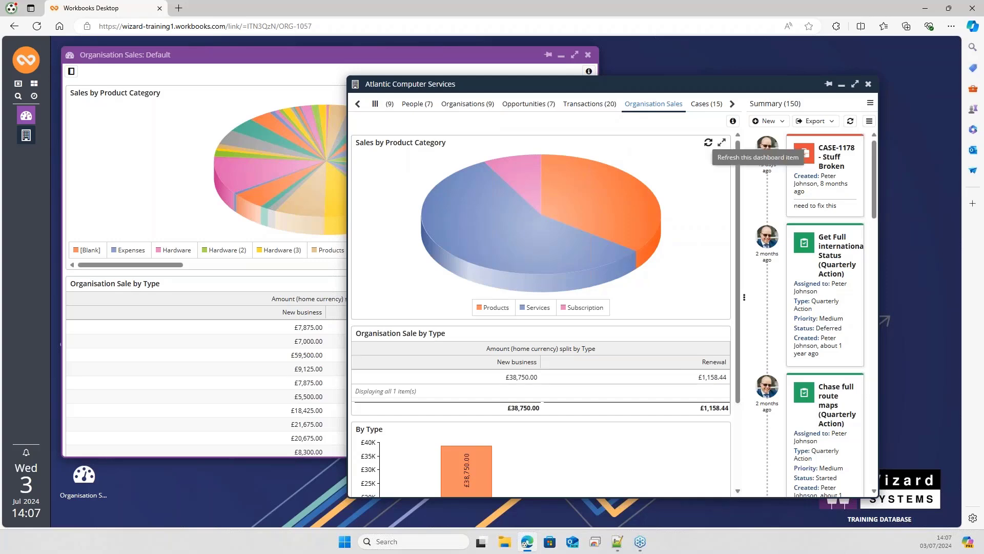
pyautogui.scroll(-2, 704, 219)
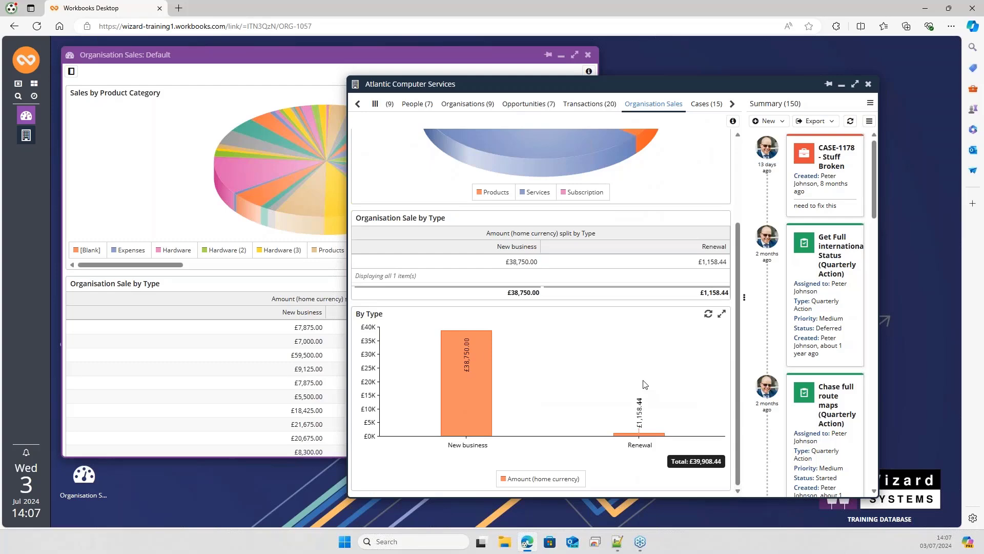
pyautogui.scroll(2, 645, 383)
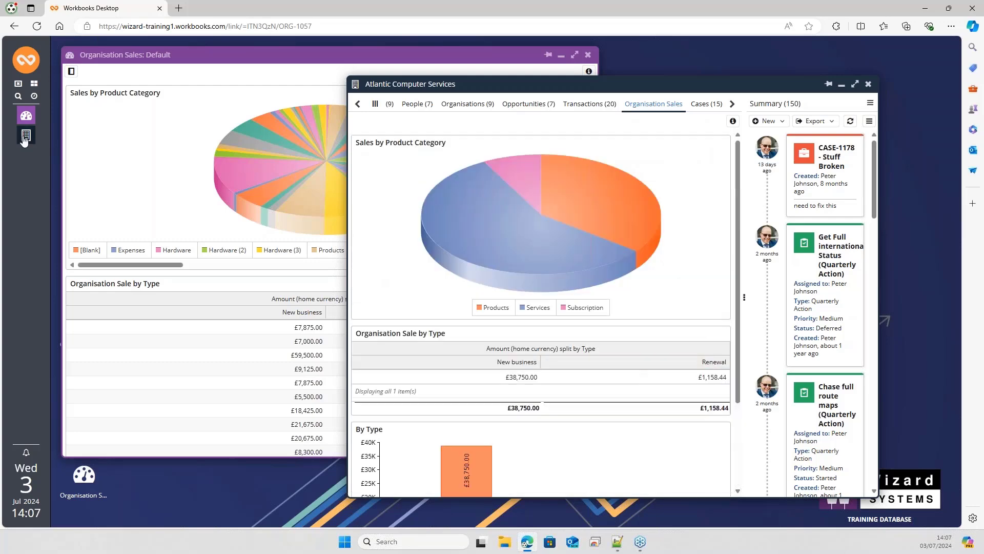
# Open the Anderson Handling record from the My Organisations list
pyautogui.click(26, 60)
pyautogui.click(77, 165)
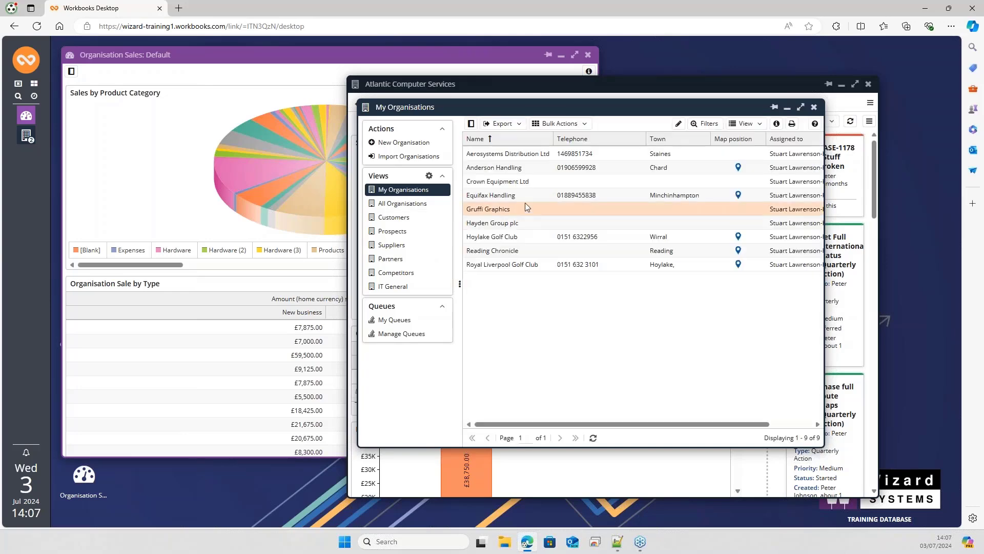
pyautogui.click(500, 167)
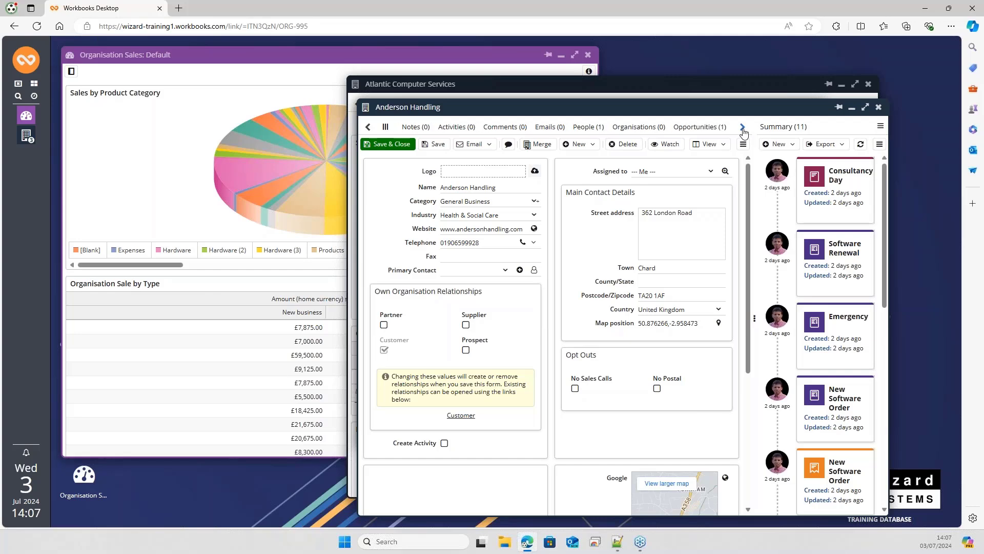
# View Anderson Handling's Organisation Sales dashboard, and close the record to return to Atlantic Computer Services
pyautogui.click(743, 128)
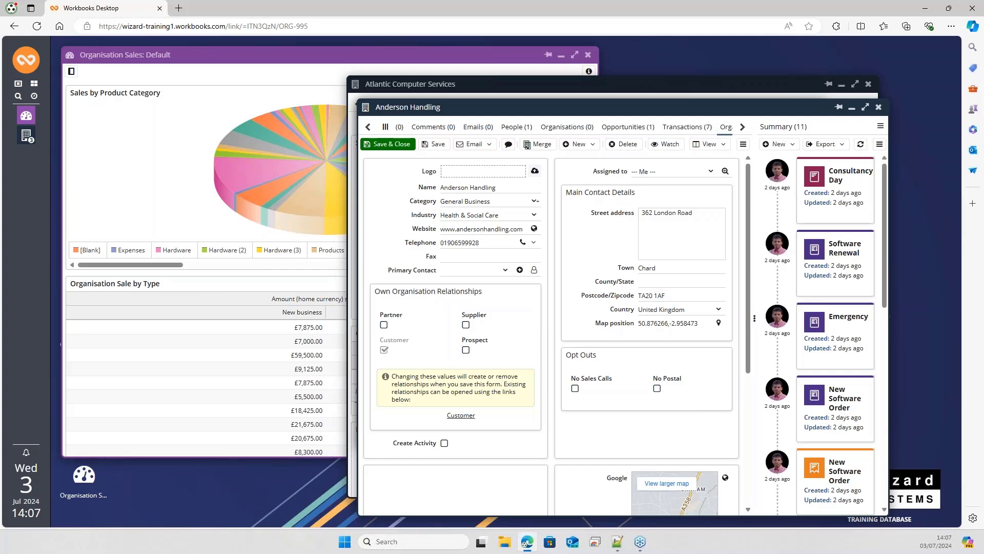
pyautogui.click(725, 127)
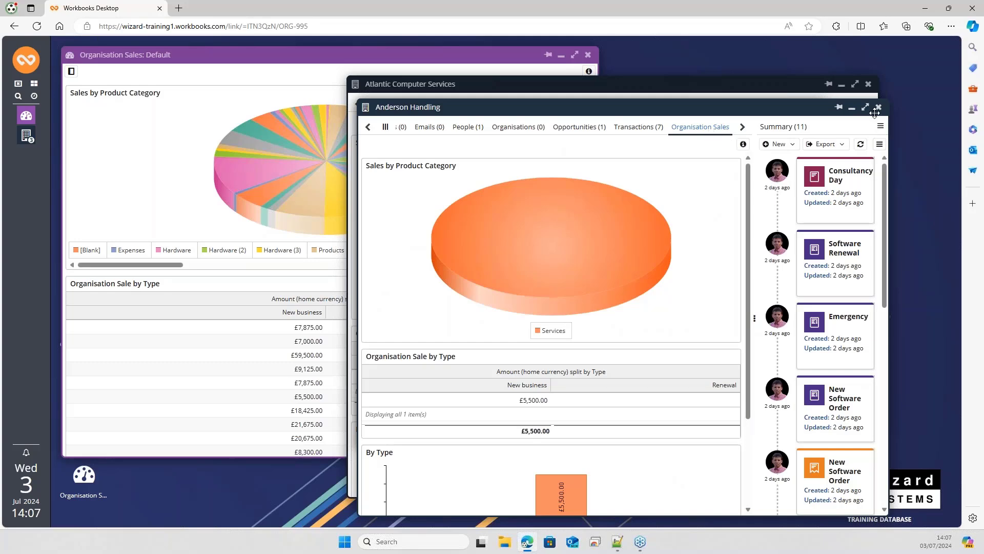
pyautogui.click(878, 107)
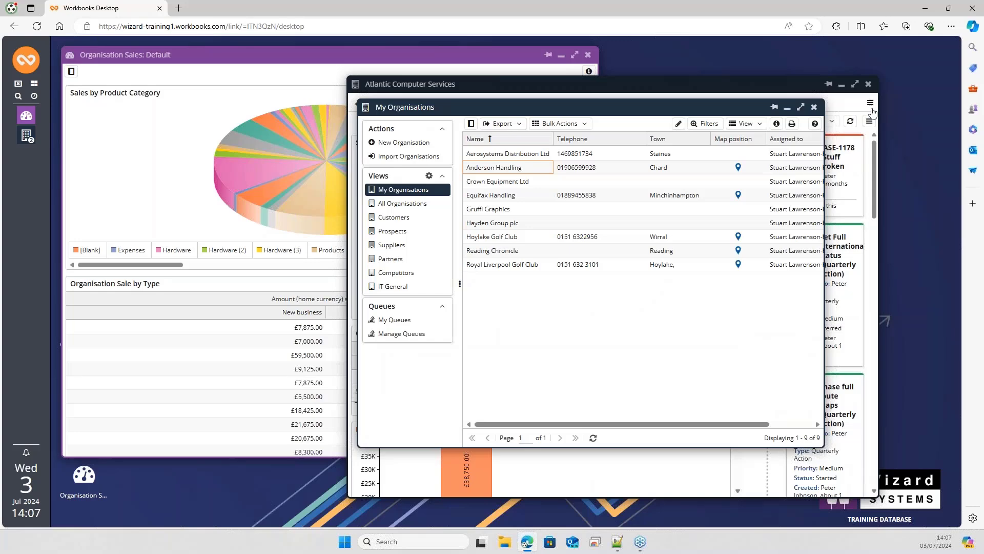
pyautogui.click(768, 84)
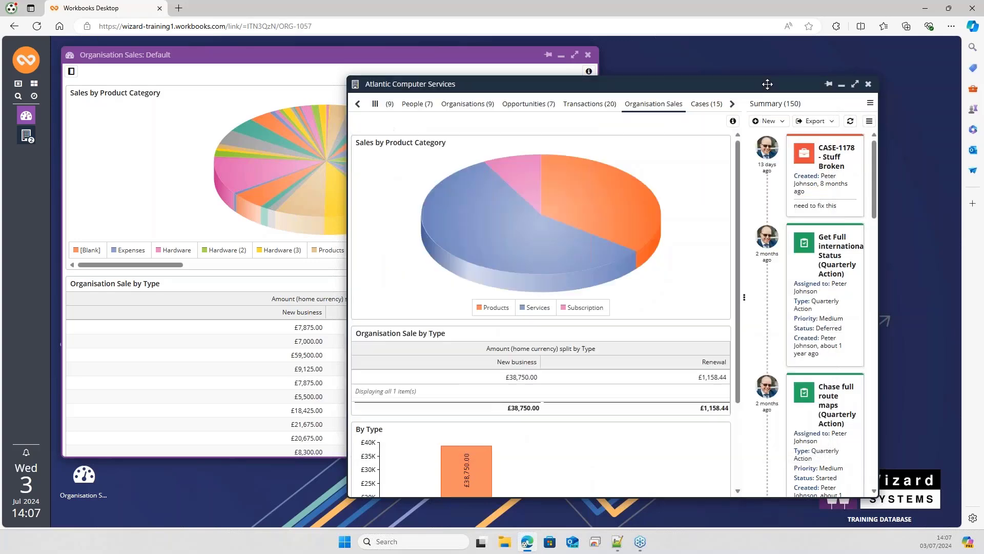